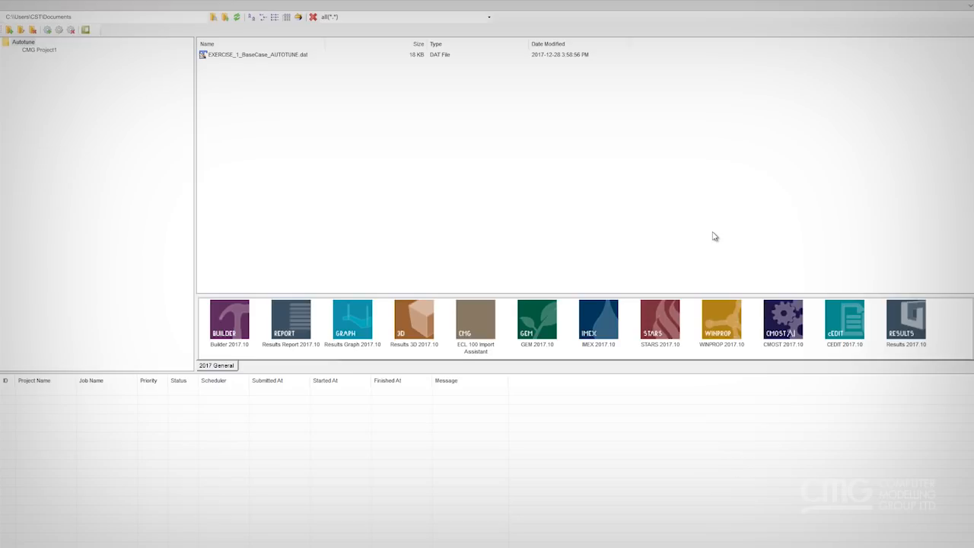
- Select EXERCISE_1_BaseCase_AUTOTUNE.dat and launch it in cEDIT 2017.10
{"action": "left_click", "coordinate": [304, 56]}
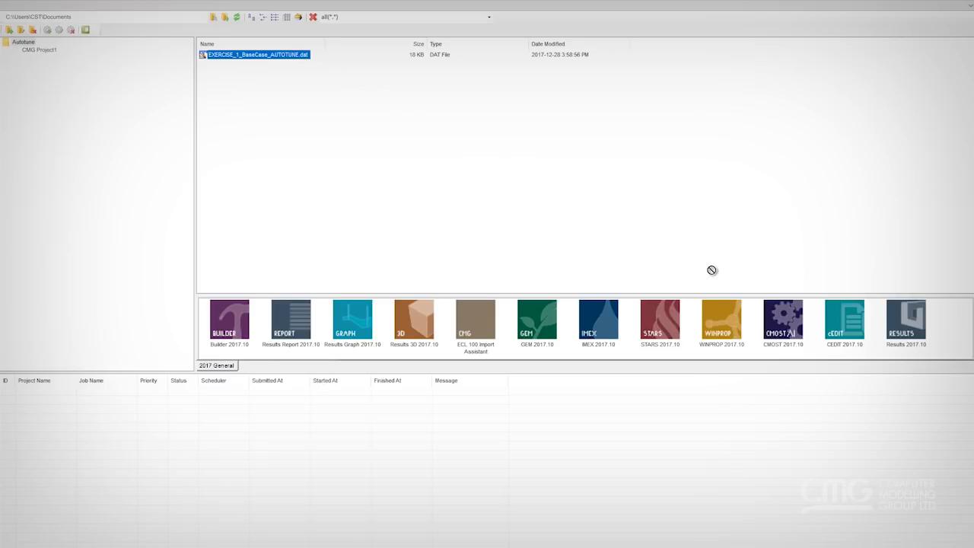
{"action": "double_click", "coordinate": [835, 329]}
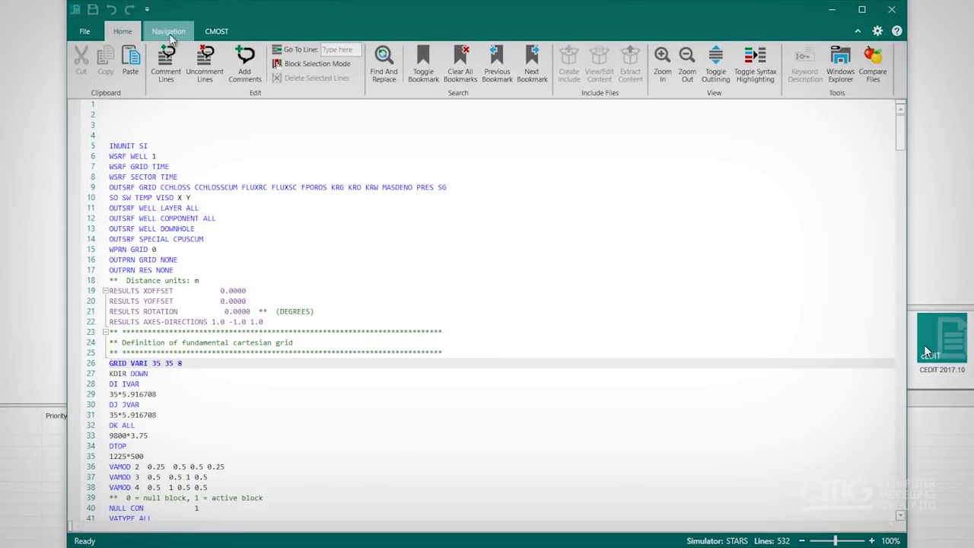
- Jump to Numerical Methods Control, write AUTOTUNE on line 283 after NUMERICAL, and save
{"action": "left_click", "coordinate": [169, 32]}
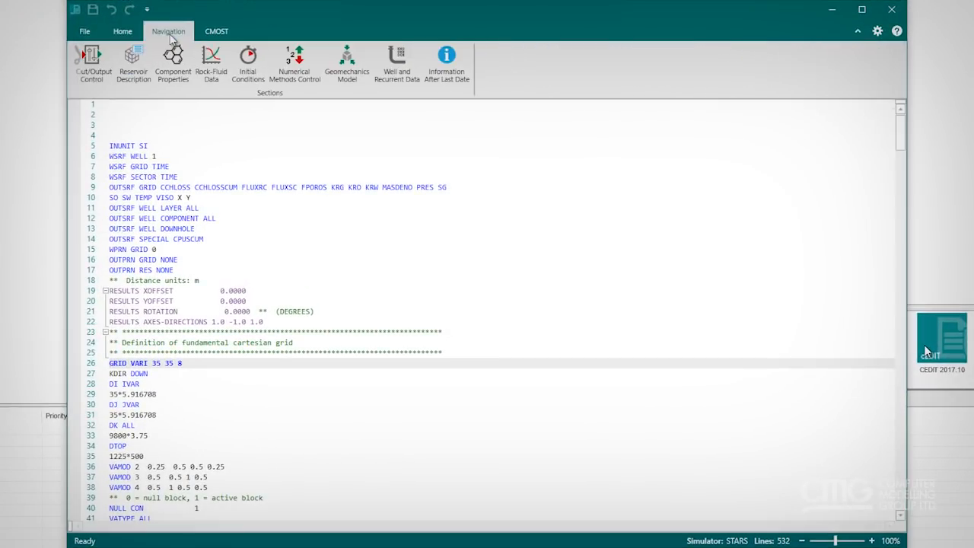
{"action": "left_click", "coordinate": [294, 63]}
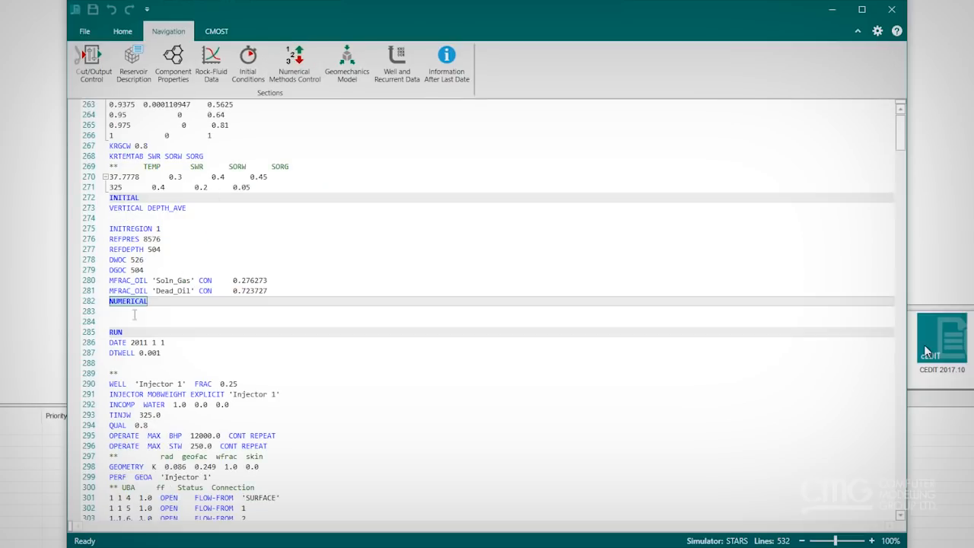
{"action": "left_click", "coordinate": [117, 312]}
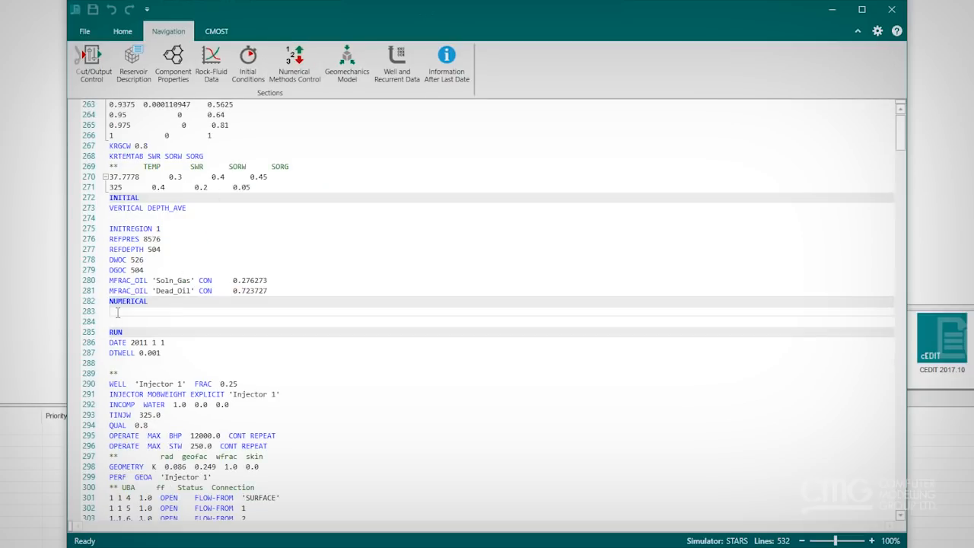
{"action": "type", "text": "AUTOTUNE"}
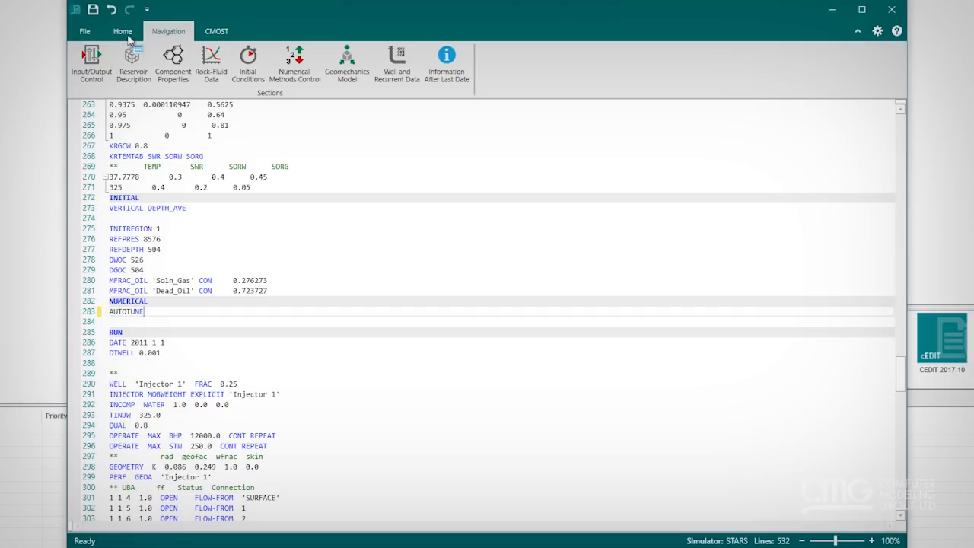
{"action": "left_click", "coordinate": [92, 9]}
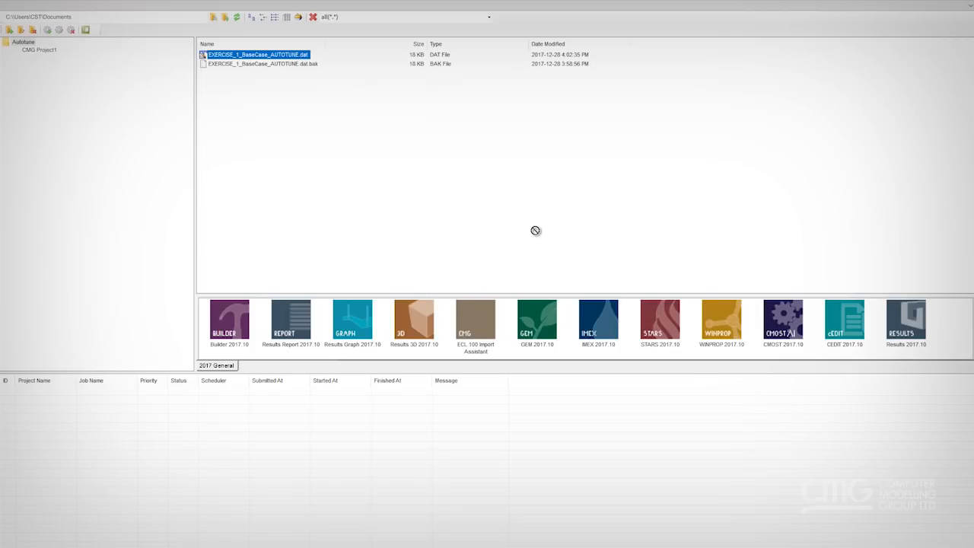
- Drop the AUTOTUNE .dat onto STARS and confirm the Submit/Run a Simulation Job dialog
{"action": "left_click_drag", "start_coordinate": [661, 317], "coordinate": [660, 317]}
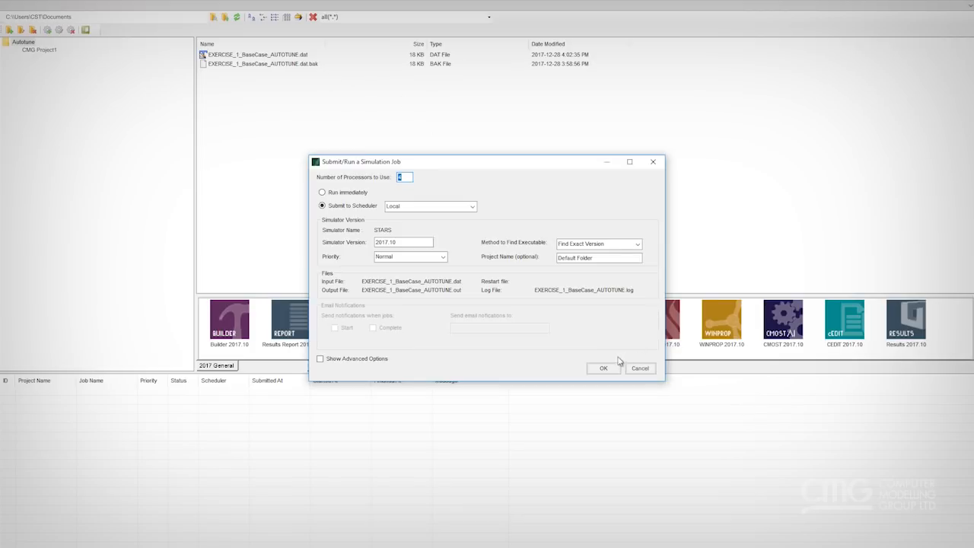
{"action": "left_click", "coordinate": [606, 368]}
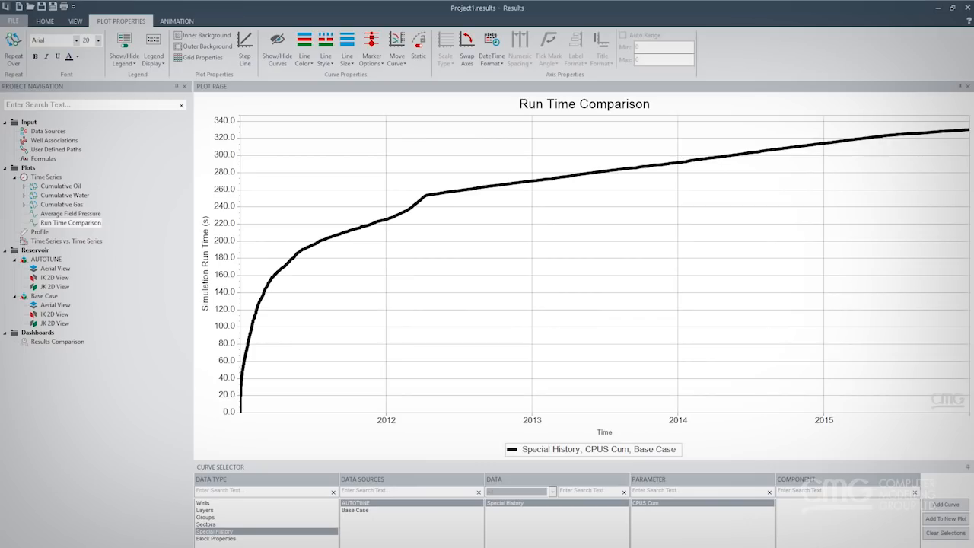
- Show the Special History, CPUS Cum, AUTOTUNE curve beside Base Case, then move to Results Comparison
{"action": "left_click", "coordinate": [512, 450]}
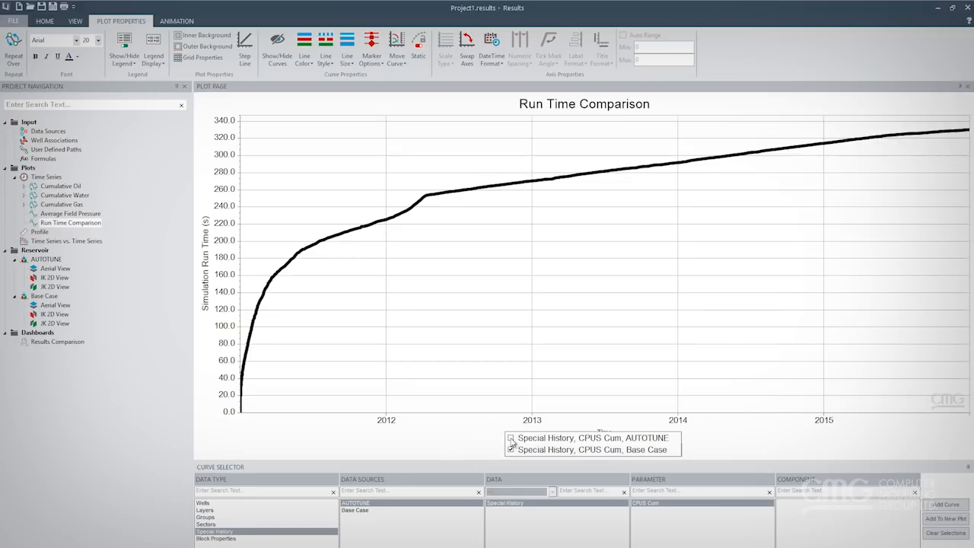
{"action": "left_click", "coordinate": [510, 438]}
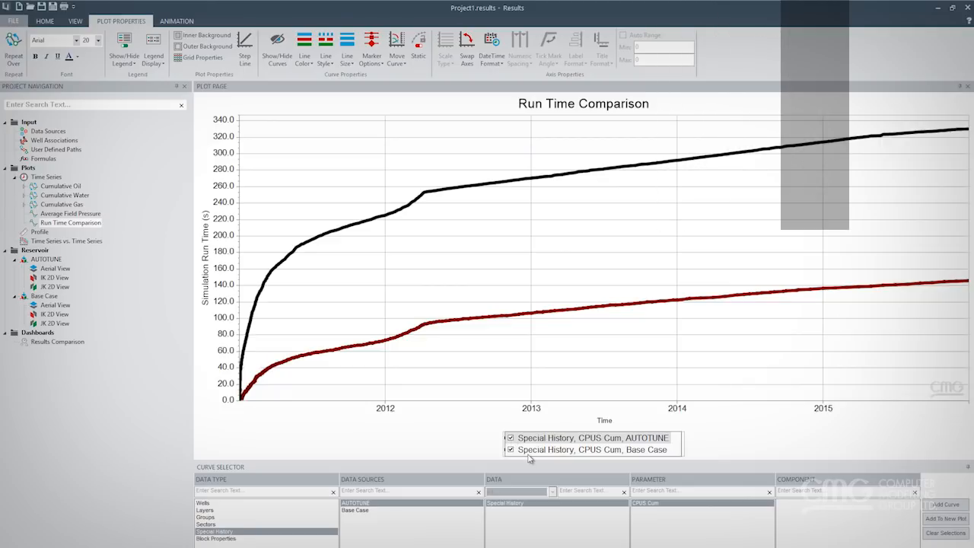
{"action": "left_click", "coordinate": [80, 344]}
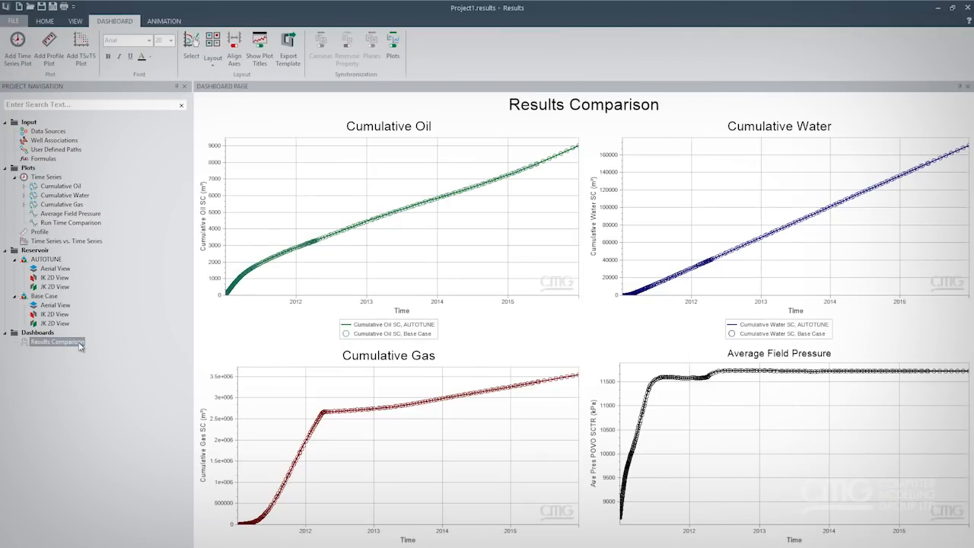